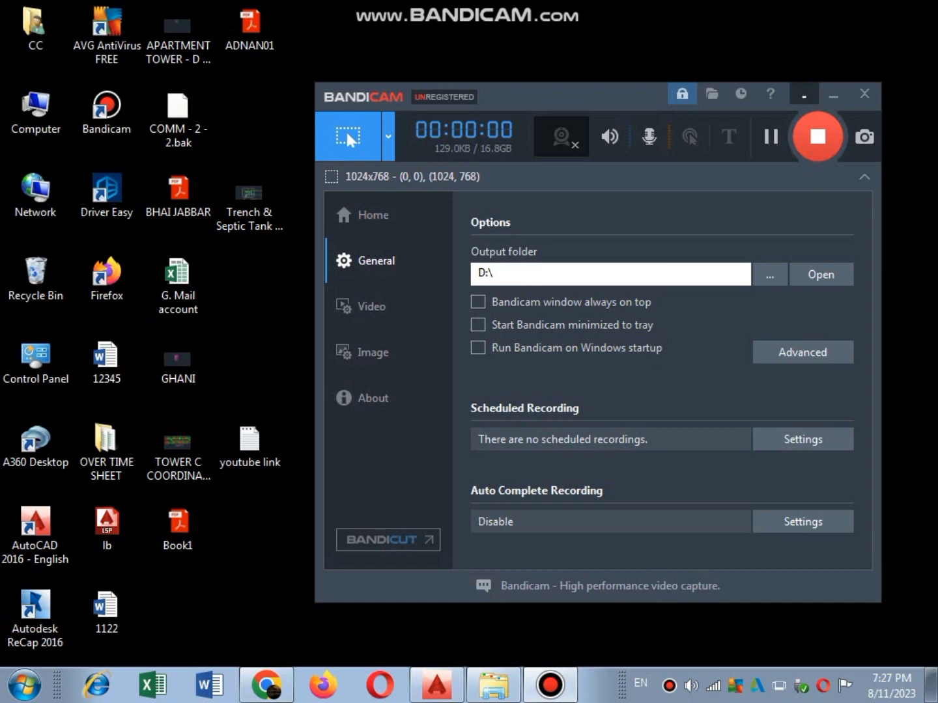
Step: Minimize the Bandicam window to the system tray, leaving the desktop visible
{"action": "left_click", "coordinate": [805, 96]}
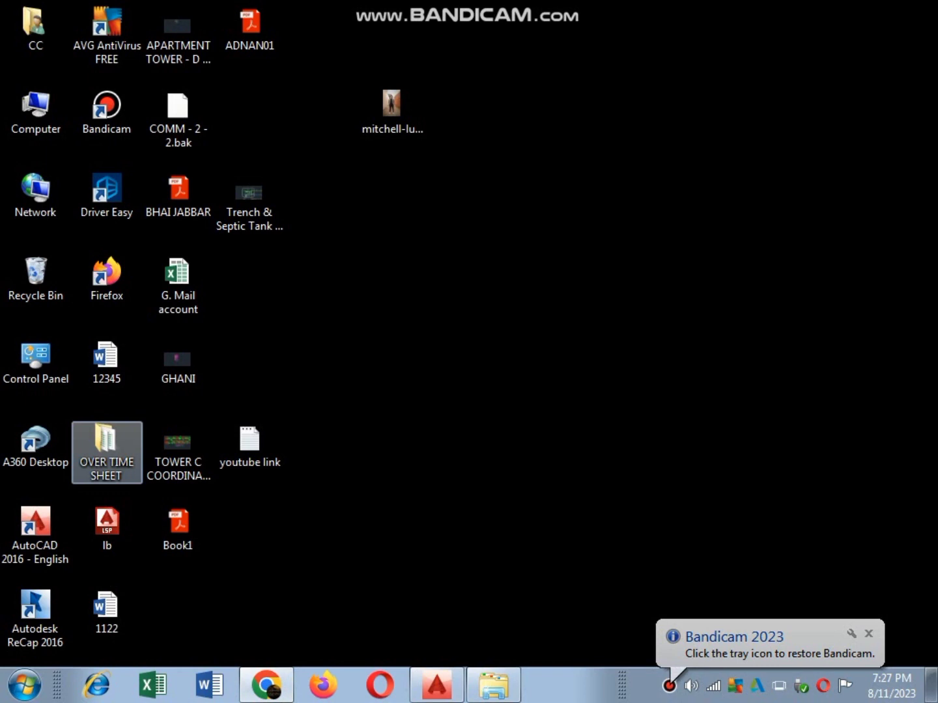
Step: Open '03) Daily Overtime Format (For SURVEYOR HELPER) 003' from OVER TIME SHEET > New folder in Excel
{"action": "double_click", "coordinate": [106, 454]}
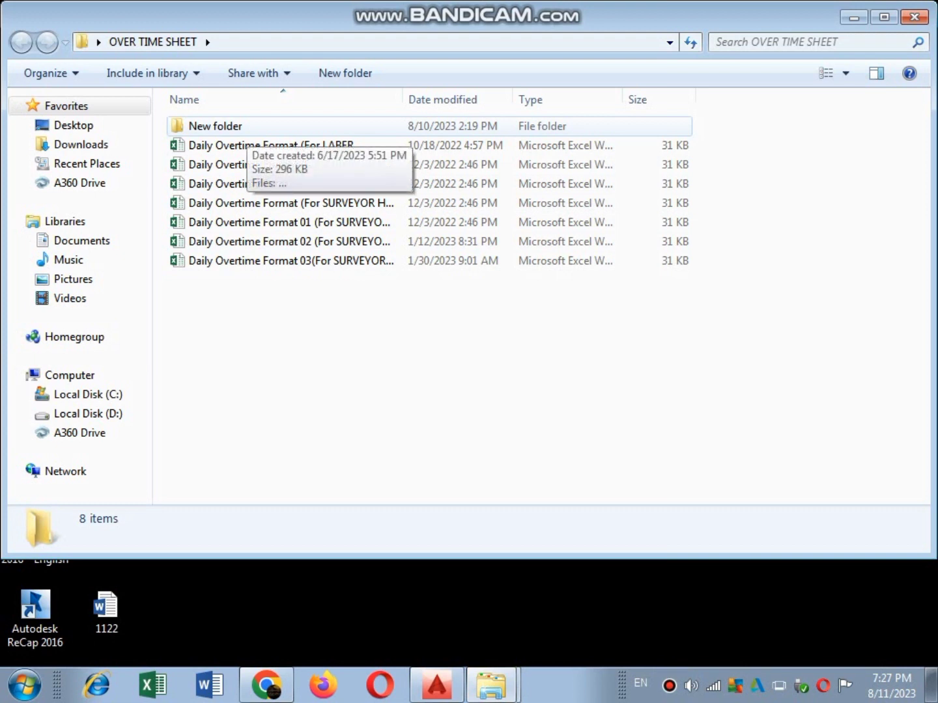
{"action": "double_click", "coordinate": [215, 125]}
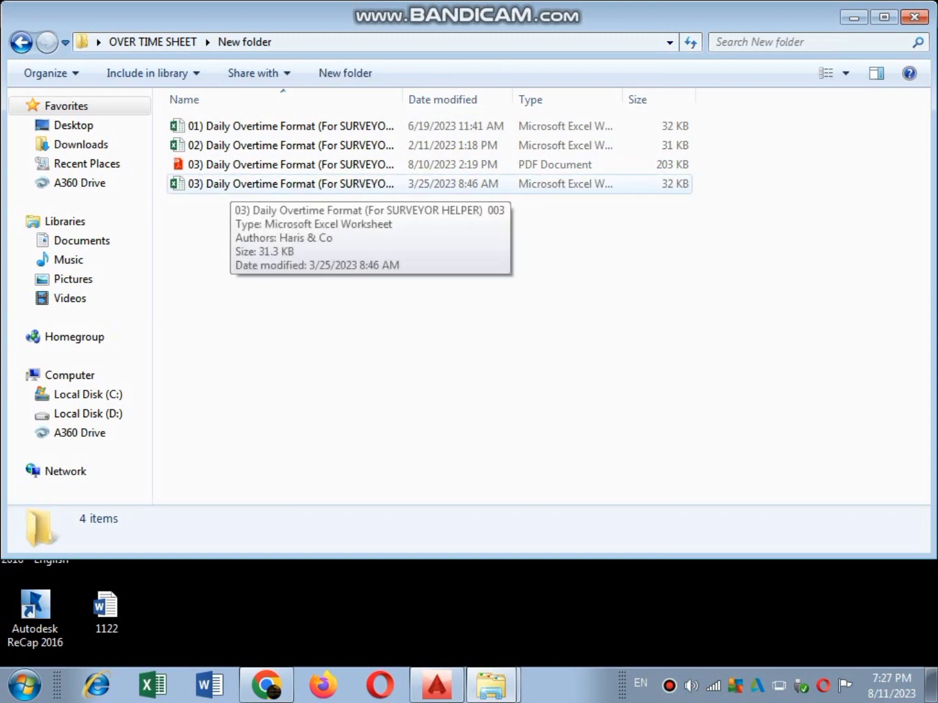
{"action": "left_click", "coordinate": [234, 183]}
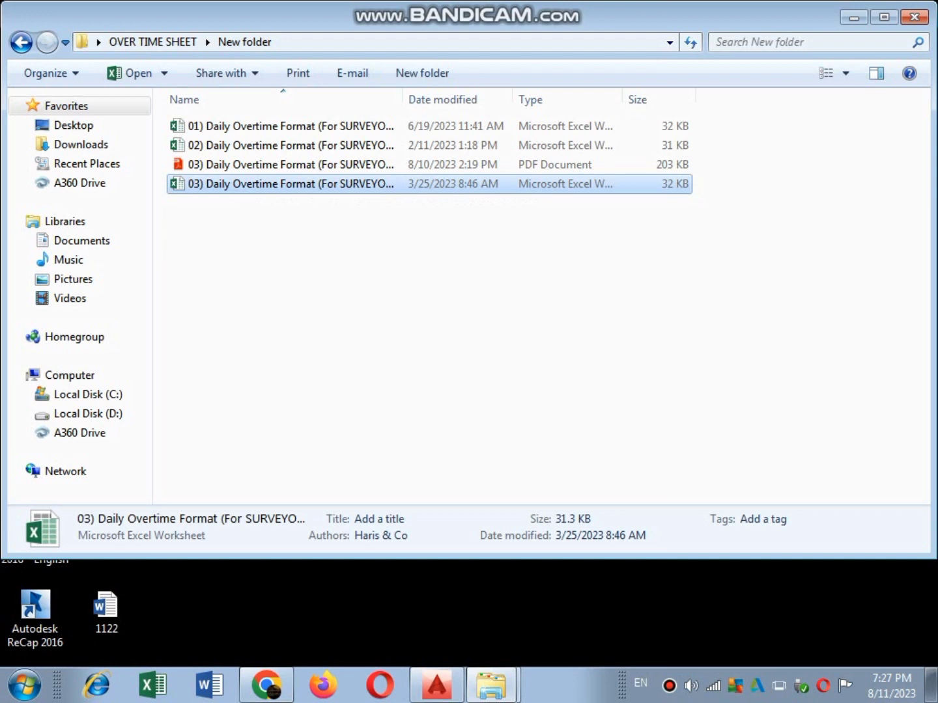
{"action": "key", "text": "Return"}
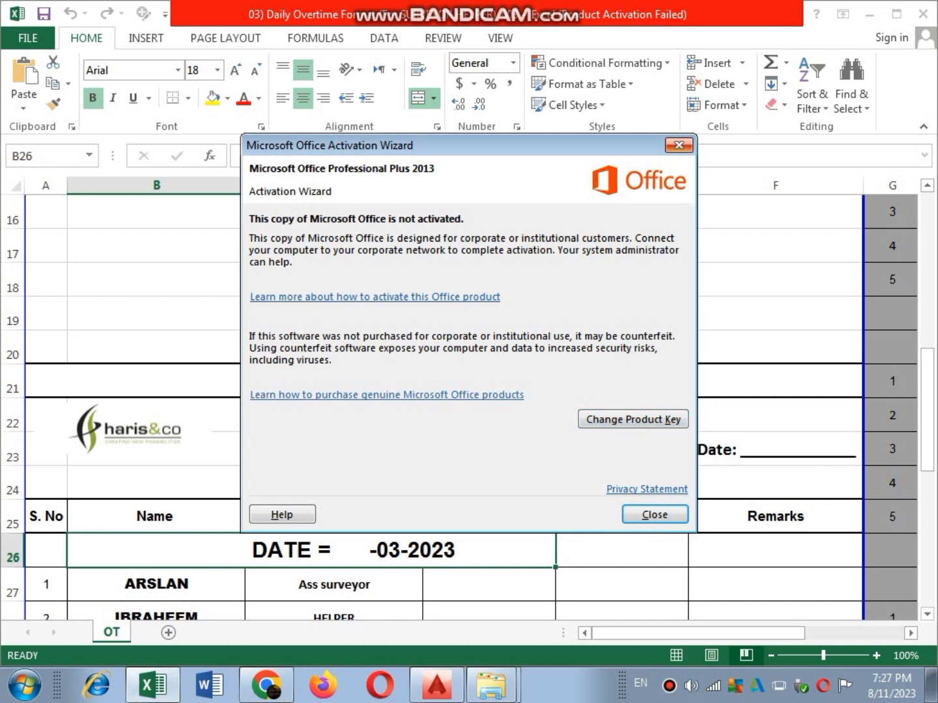
Step: Close the Office Activation Wizard and scroll through the OT sheet's Survy Depart Overtime Sheet tables
{"action": "left_click", "coordinate": [679, 145]}
{"action": "scroll", "coordinate": [248, 220], "scroll_direction": "down", "scroll_amount": 1}
{"action": "scroll", "coordinate": [248, 220], "scroll_direction": "down", "scroll_amount": 1}
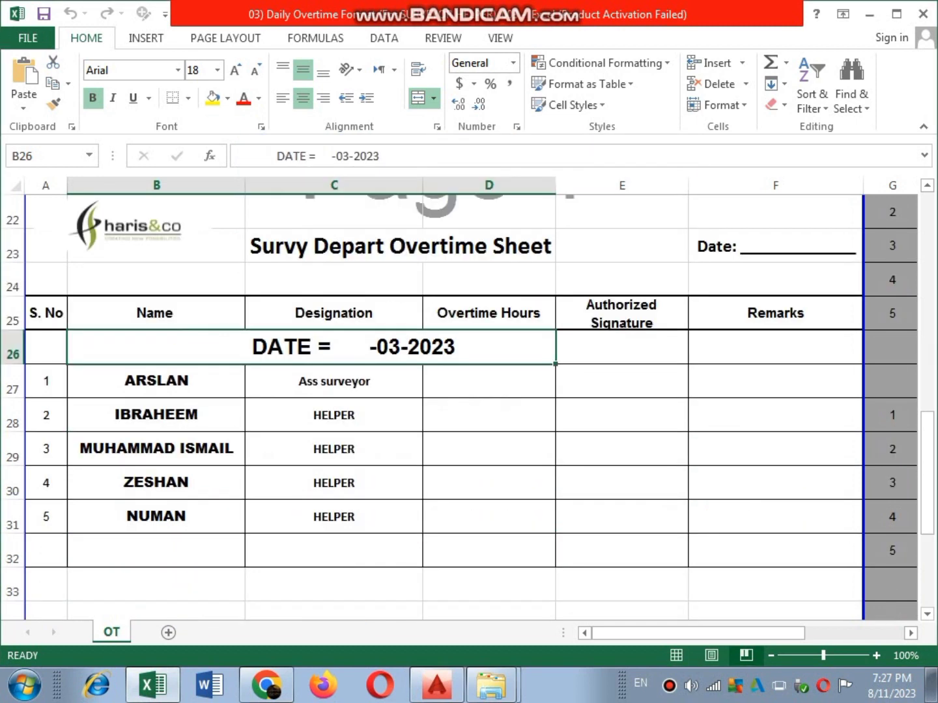
{"action": "scroll", "coordinate": [249, 220], "scroll_direction": "down", "scroll_amount": 4}
{"action": "scroll", "coordinate": [248, 319], "scroll_direction": "up", "scroll_amount": 3}
{"action": "scroll", "coordinate": [247, 320], "scroll_direction": "up", "scroll_amount": 4}
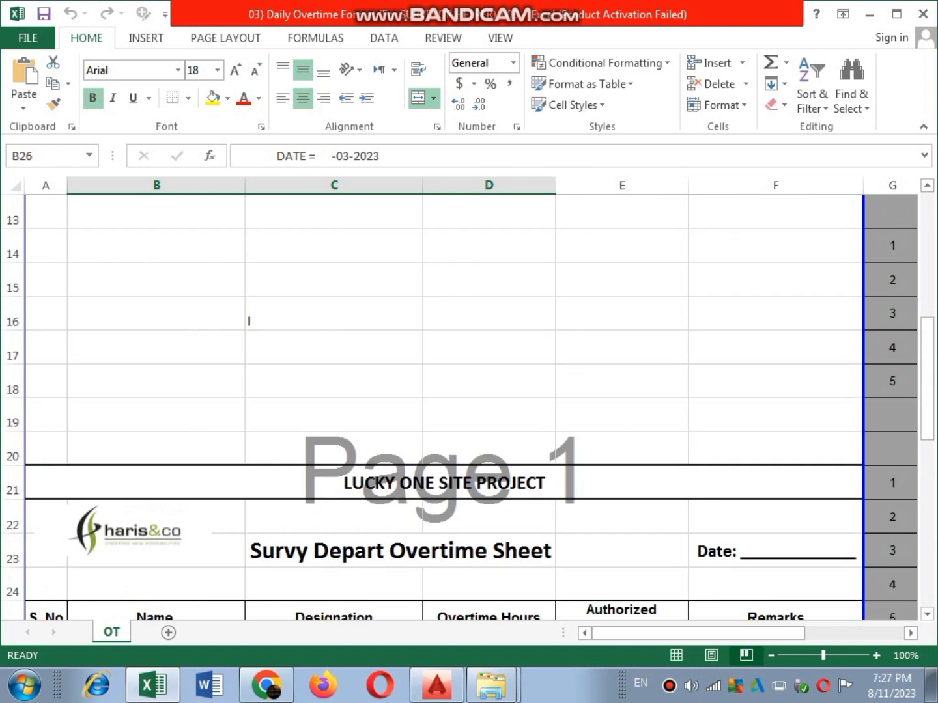
{"action": "scroll", "coordinate": [248, 320], "scroll_direction": "up", "scroll_amount": 4}
{"action": "scroll", "coordinate": [248, 417], "scroll_direction": "down", "scroll_amount": 1}
{"action": "scroll", "coordinate": [247, 416], "scroll_direction": "down", "scroll_amount": 2}
{"action": "scroll", "coordinate": [247, 417], "scroll_direction": "down", "scroll_amount": 3}
{"action": "scroll", "coordinate": [248, 416], "scroll_direction": "down", "scroll_amount": 1}
{"action": "scroll", "coordinate": [249, 321], "scroll_direction": "down", "scroll_amount": 2}
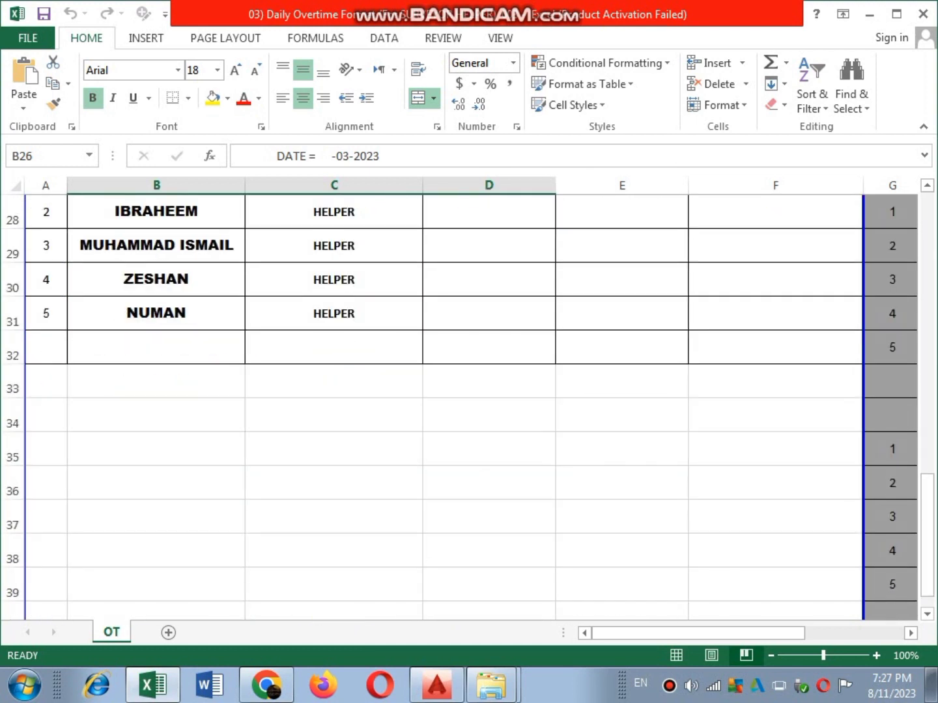
{"action": "scroll", "coordinate": [248, 321], "scroll_direction": "up", "scroll_amount": 5}
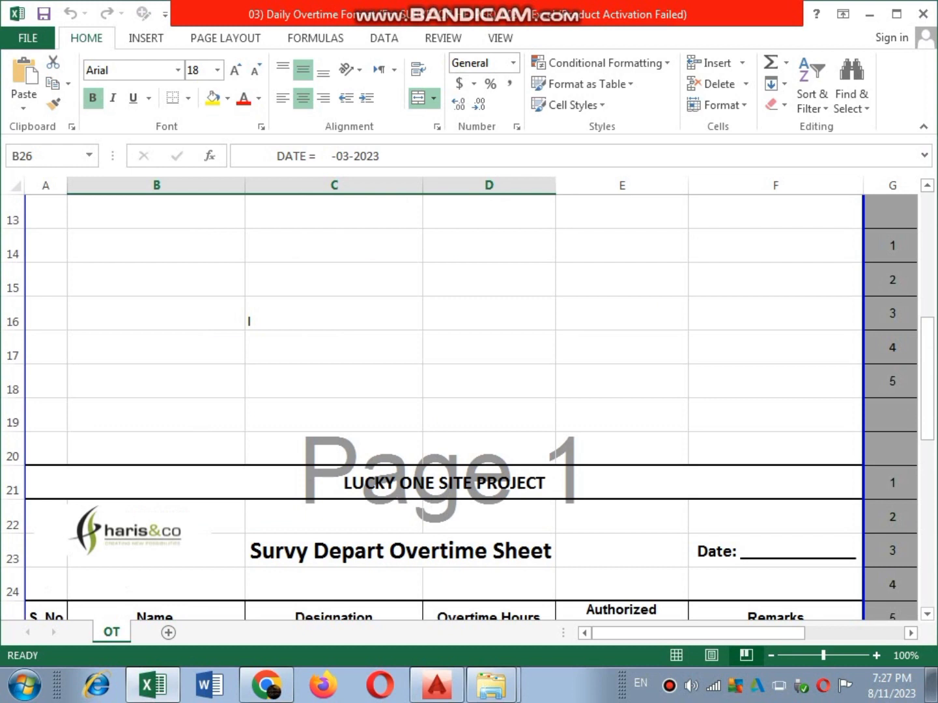
{"action": "scroll", "coordinate": [249, 321], "scroll_direction": "down", "scroll_amount": 1}
{"action": "scroll", "coordinate": [248, 321], "scroll_direction": "down", "scroll_amount": 4}
{"action": "scroll", "coordinate": [249, 321], "scroll_direction": "down", "scroll_amount": 4}
{"action": "scroll", "coordinate": [248, 321], "scroll_direction": "up", "scroll_amount": 3}
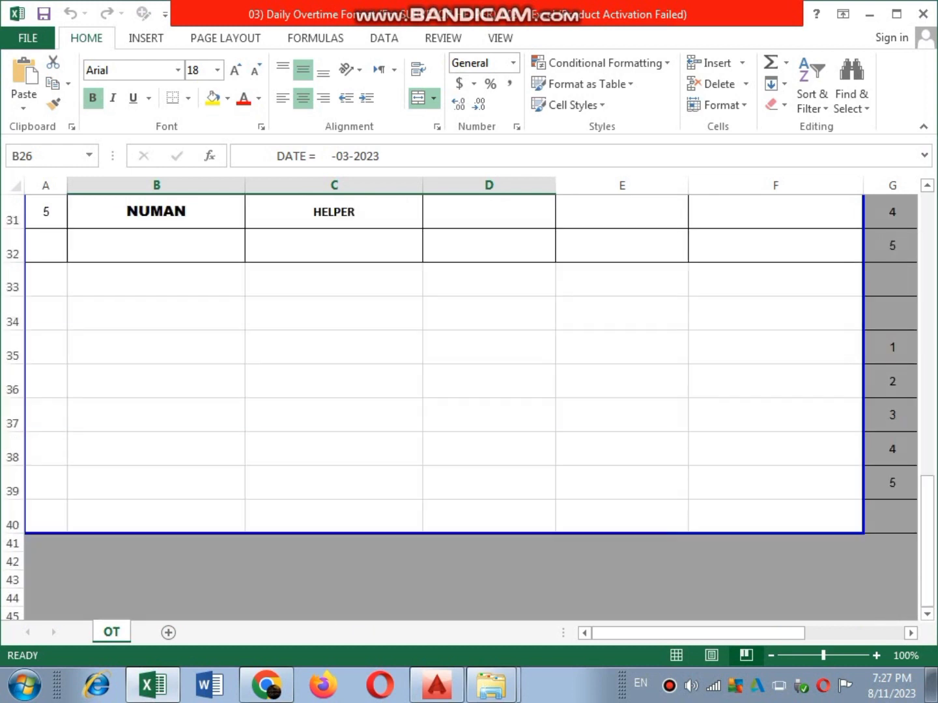
{"action": "scroll", "coordinate": [442, 391], "scroll_direction": "up", "scroll_amount": 1}
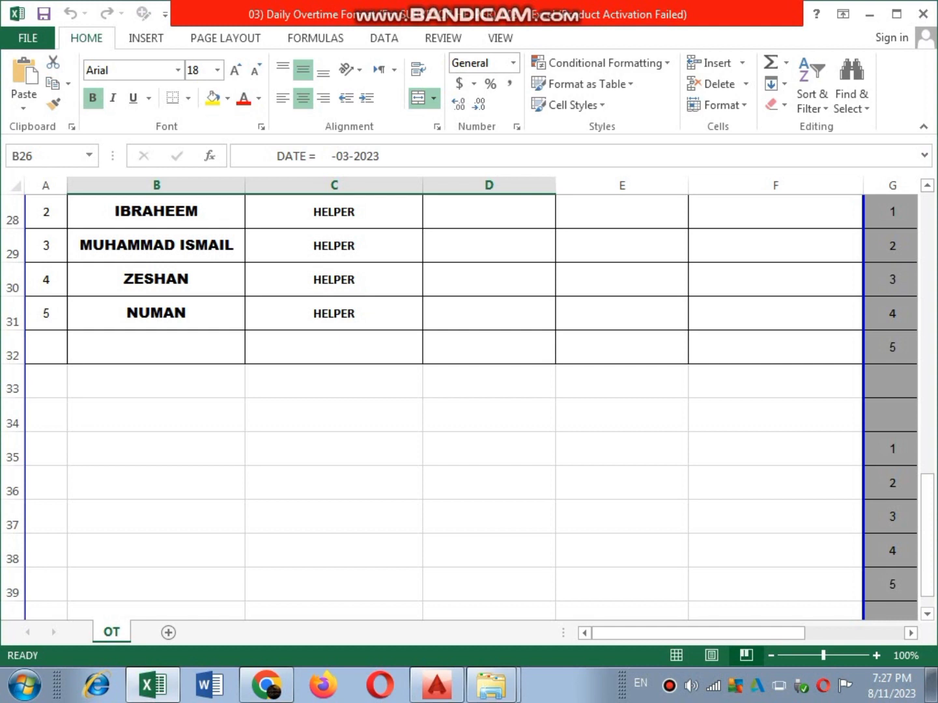
Step: Go from the Ctrl+P print preview to Excel's Export page for PDF/XPS creation
{"action": "key", "text": "ctrl+p"}
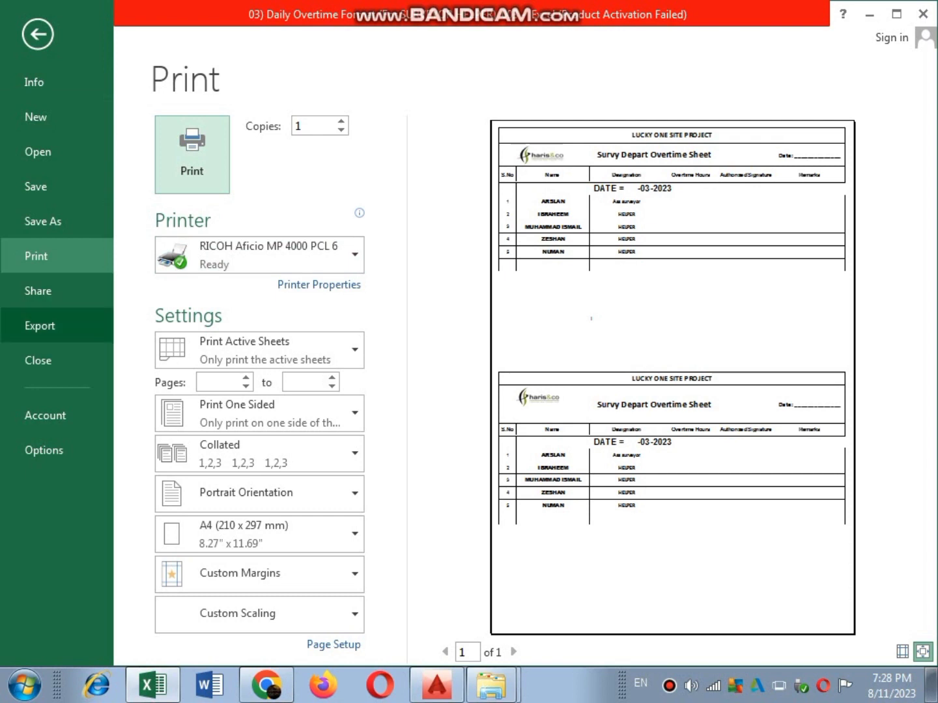
{"action": "left_click", "coordinate": [40, 326]}
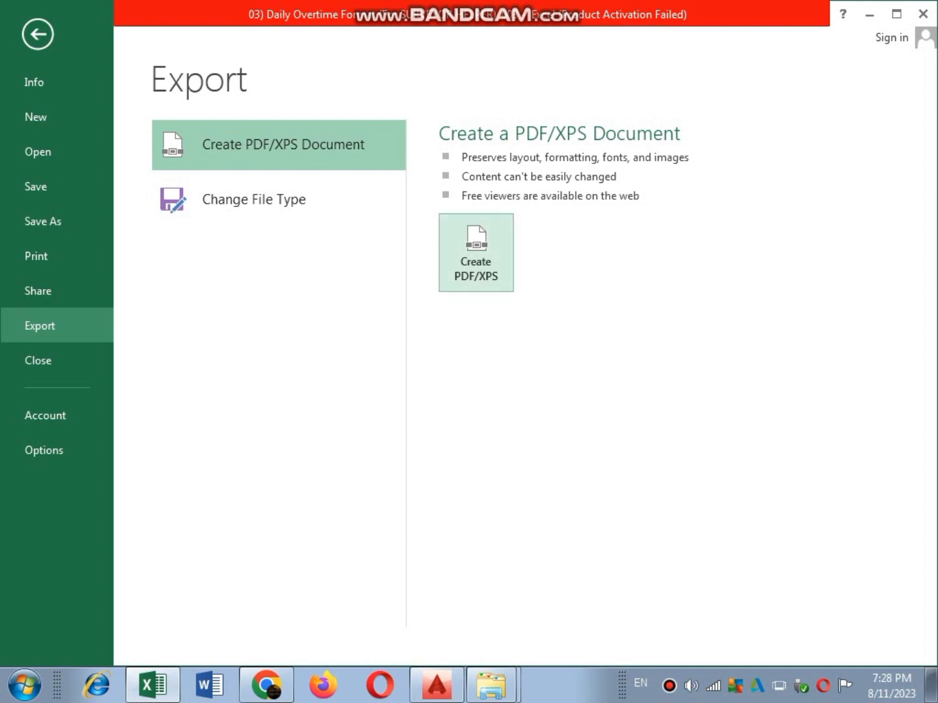
Step: Publish the workbook as a PDF named 'file' to the Desktop
{"action": "left_click", "coordinate": [477, 253]}
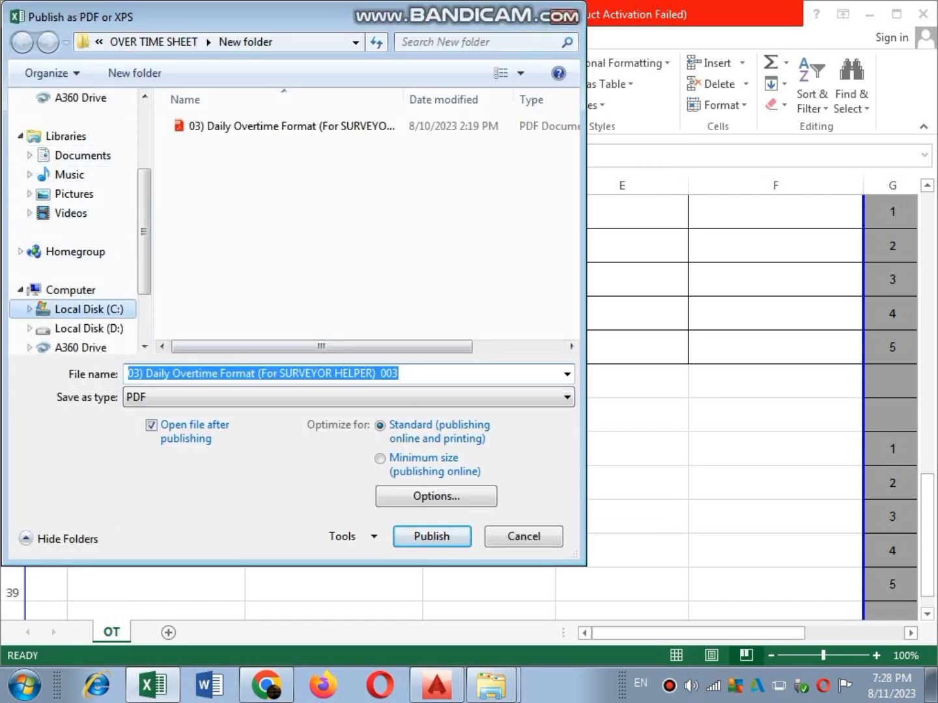
{"action": "scroll", "coordinate": [79, 261], "scroll_direction": "down", "scroll_amount": 1}
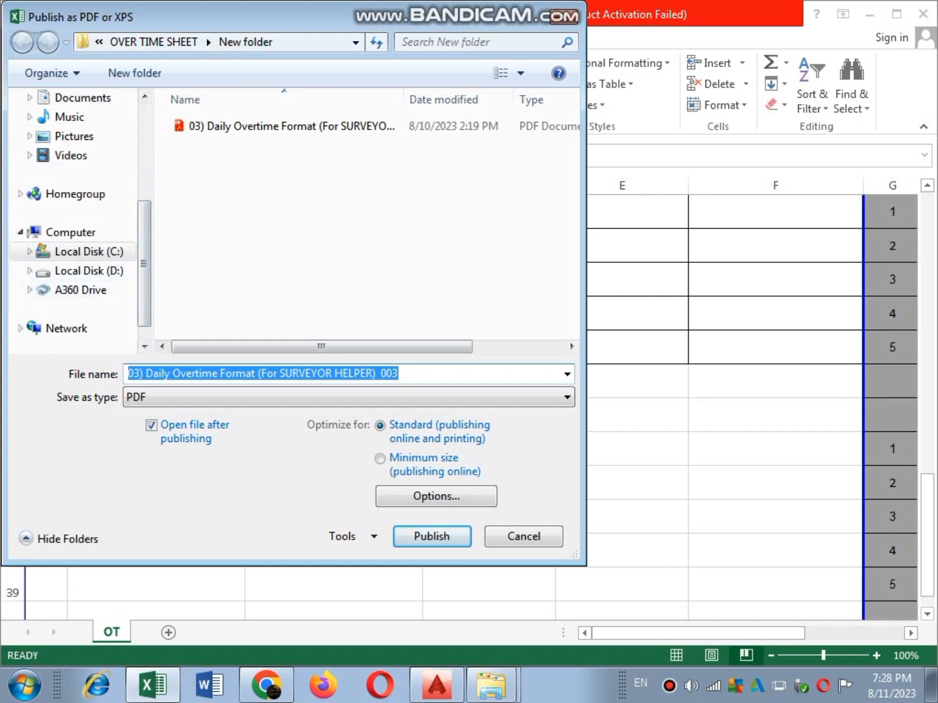
{"action": "scroll", "coordinate": [78, 227], "scroll_direction": "up", "scroll_amount": 2}
{"action": "scroll", "coordinate": [79, 228], "scroll_direction": "up", "scroll_amount": 1}
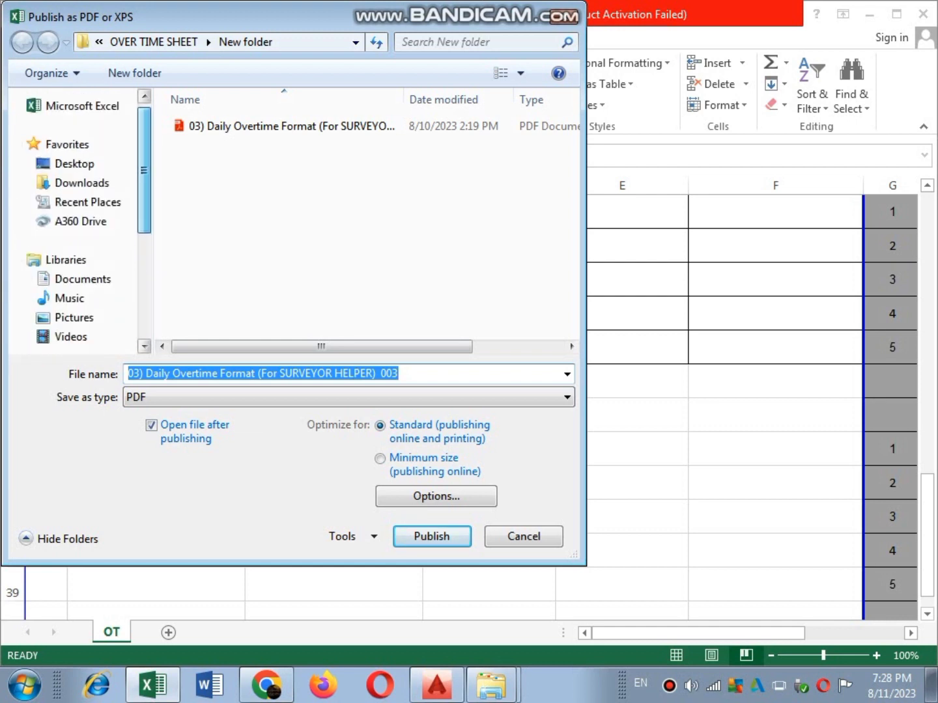
{"action": "left_click", "coordinate": [74, 163]}
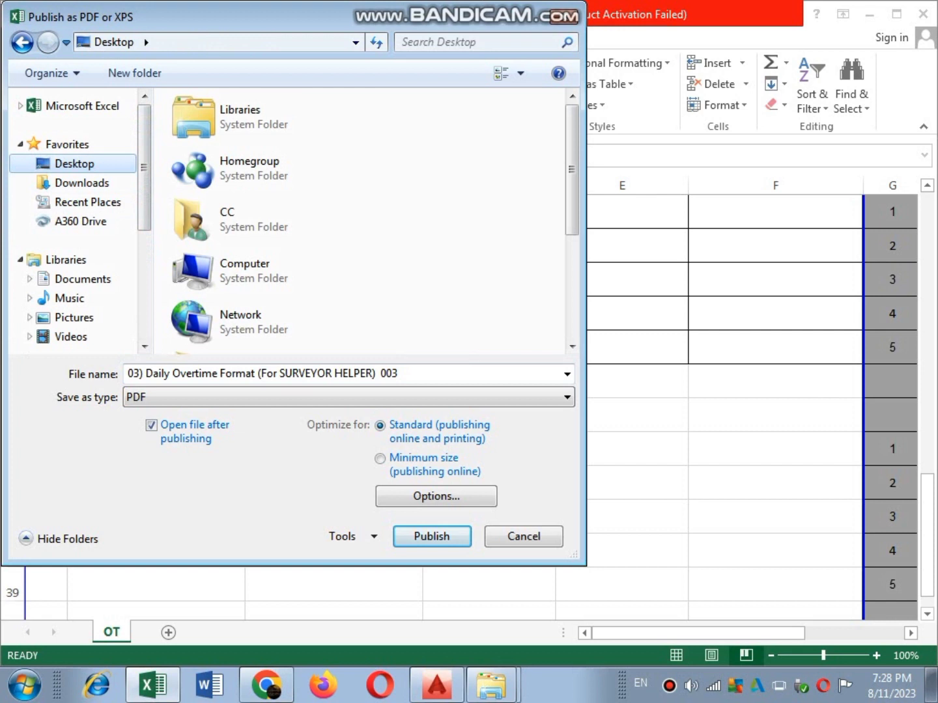
{"action": "left_click", "coordinate": [261, 373]}
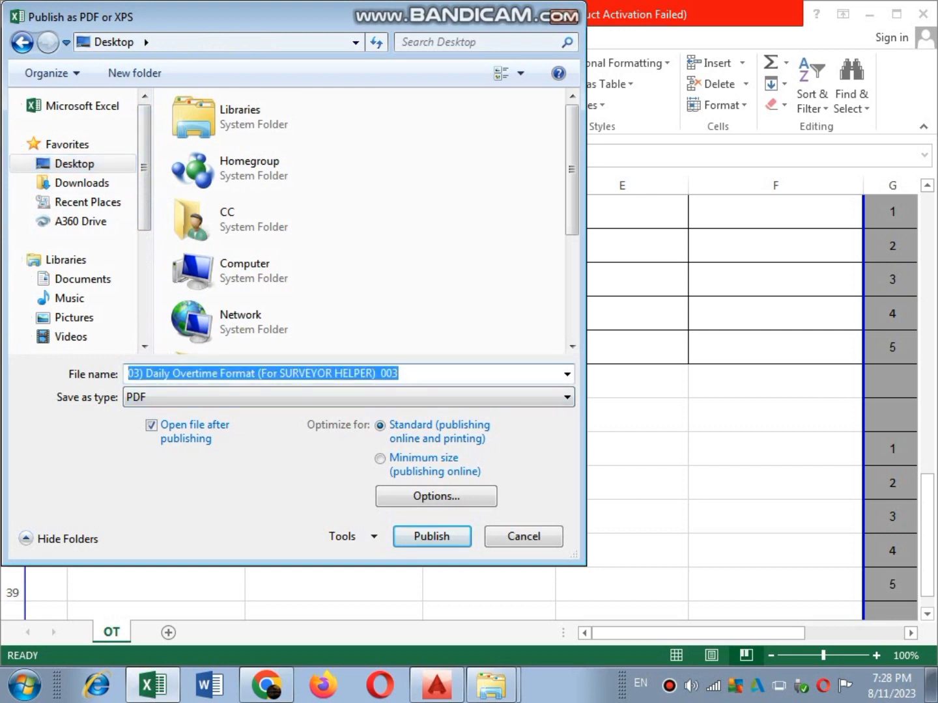
{"action": "key", "text": "BackSpace"}
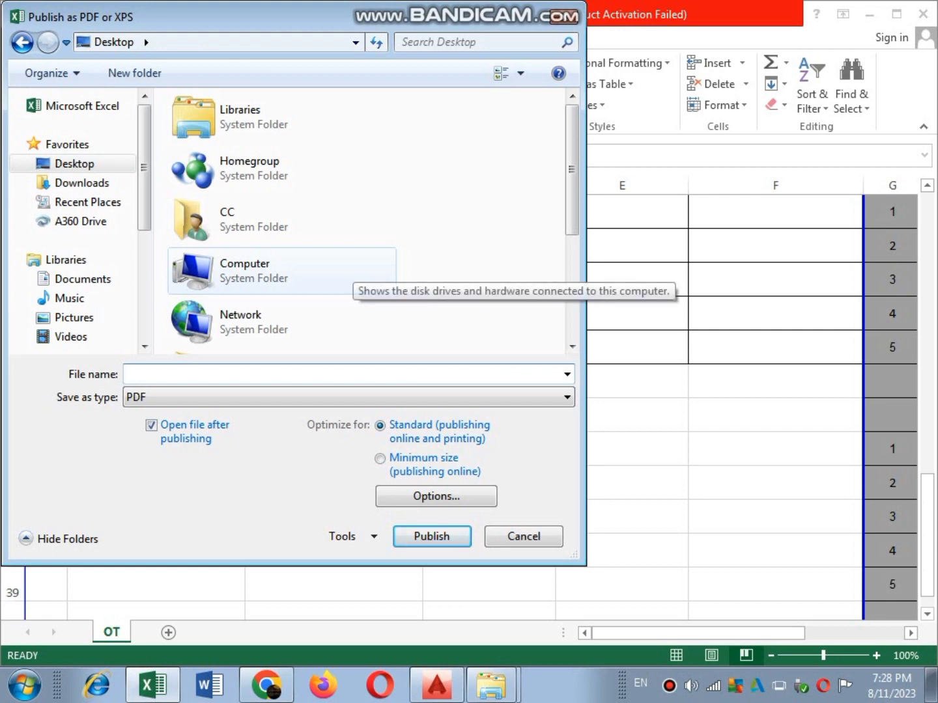
{"action": "type", "text": "file"}
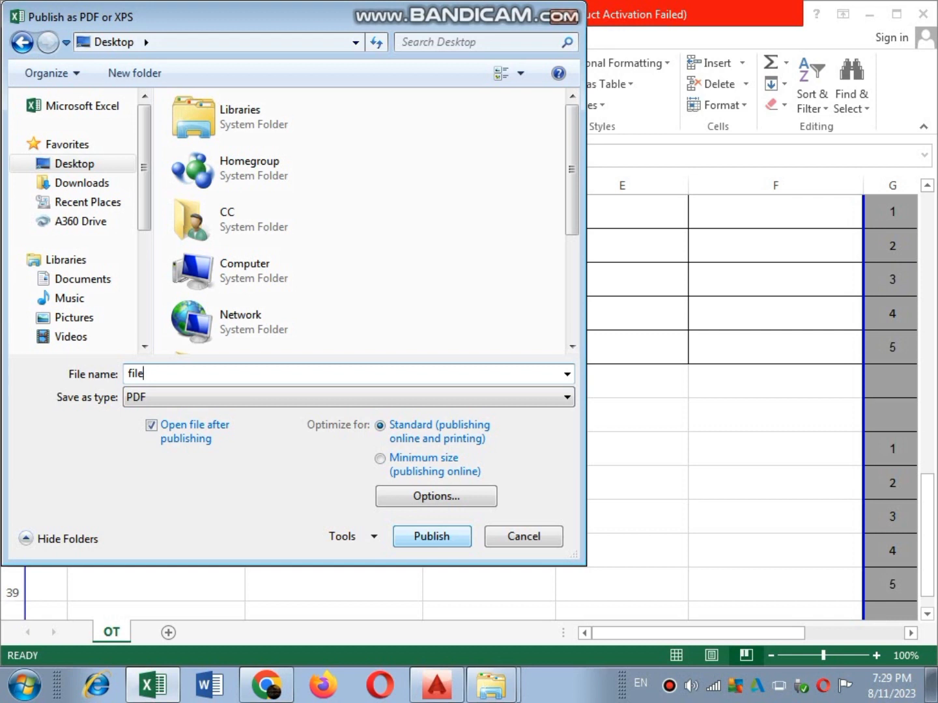
{"action": "key", "text": "Return"}
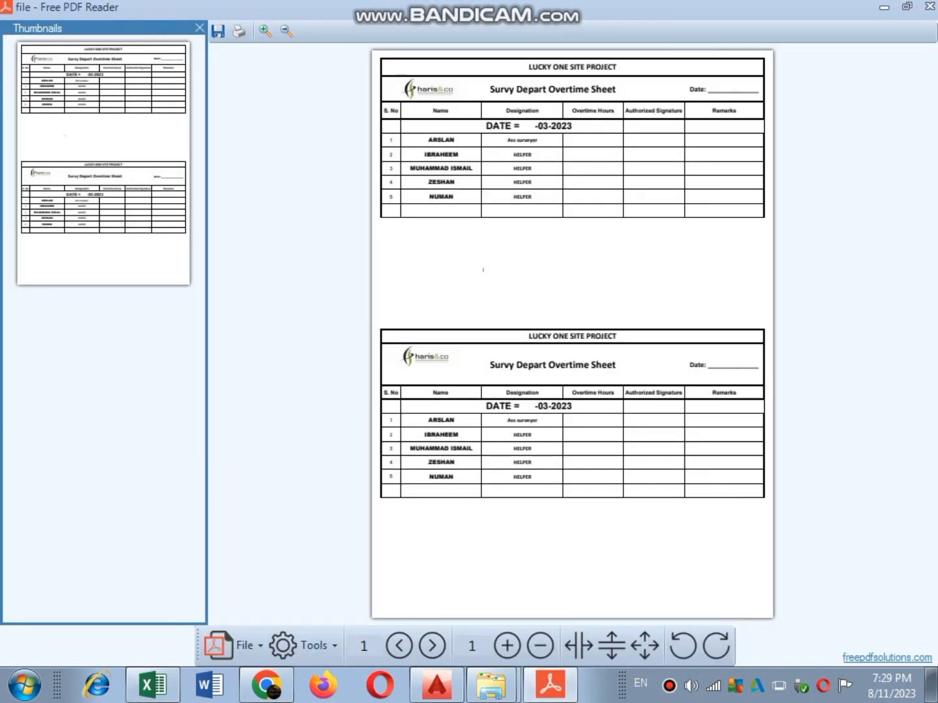
Step: Close Free PDF Reader, minimize Excel, and hide the Explorer window to show the desktop
{"action": "left_click", "coordinate": [930, 5]}
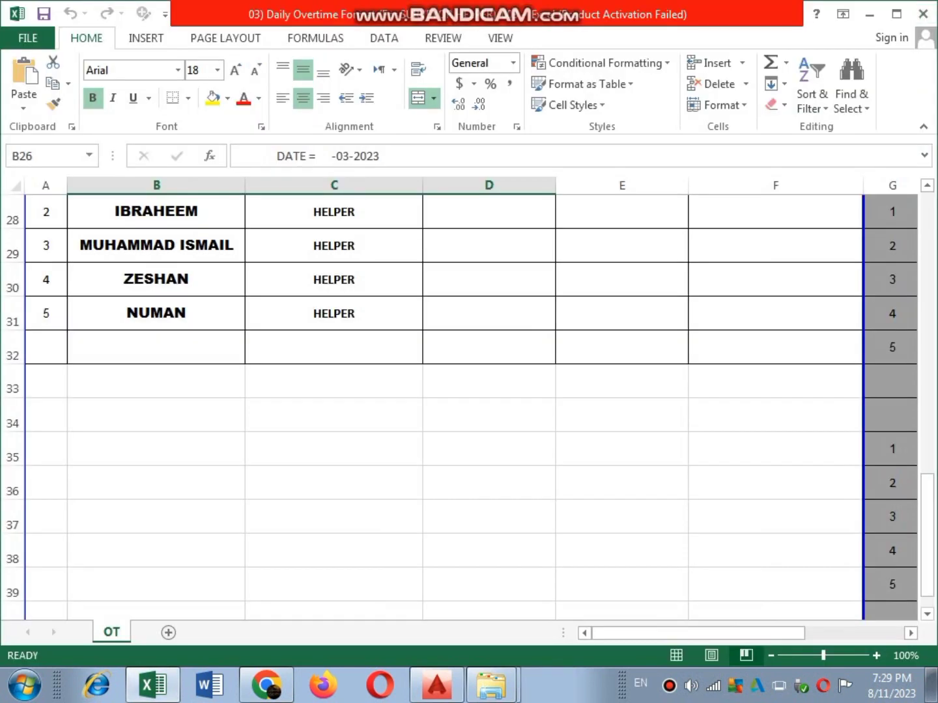
{"action": "left_click", "coordinate": [870, 14]}
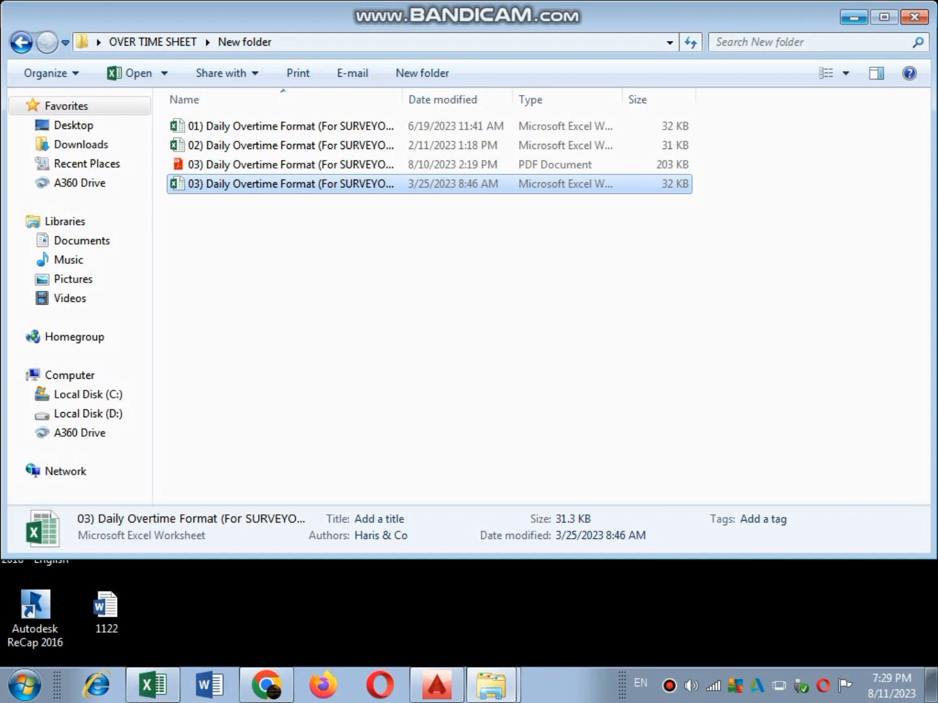
{"action": "key", "text": "super+d"}
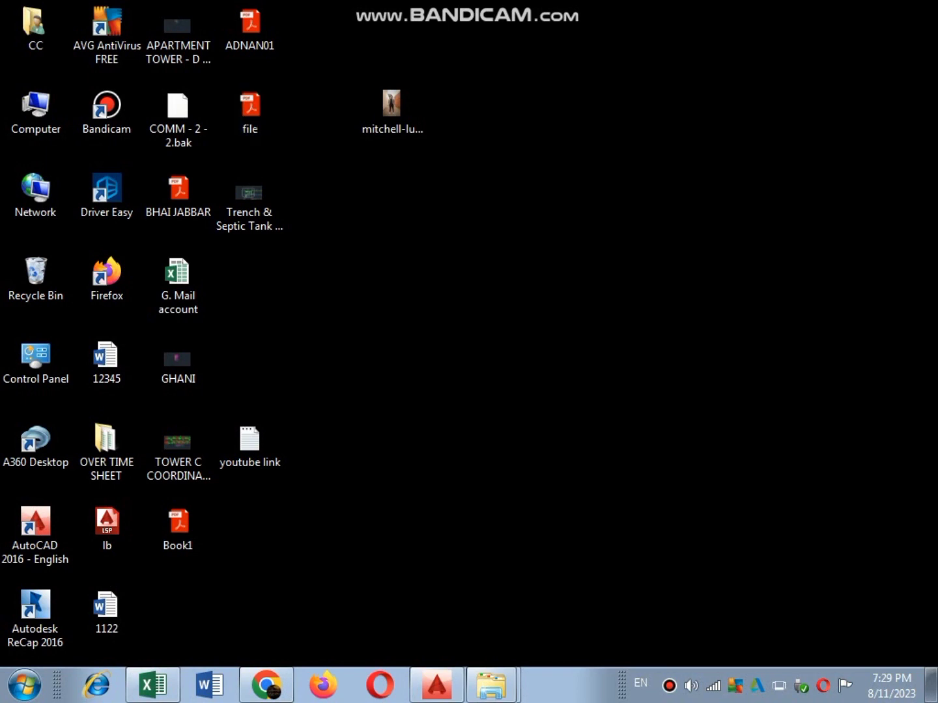
Step: Open the 'file' PDF from the desktop to check both overtime tables, then minimize the reader
{"action": "key", "text": "Return"}
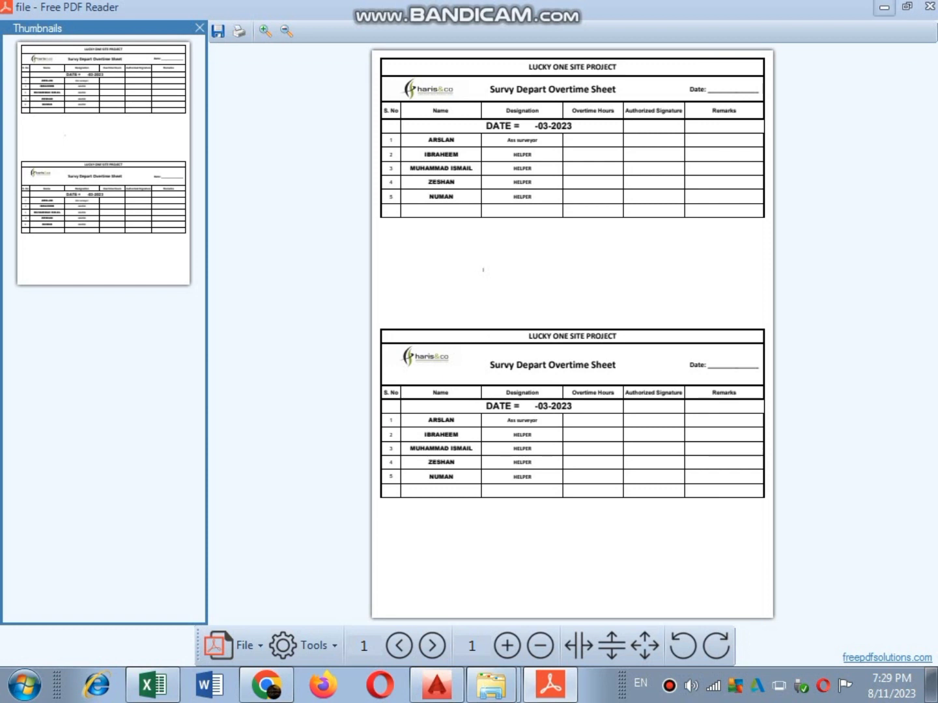
{"action": "left_click", "coordinate": [884, 8]}
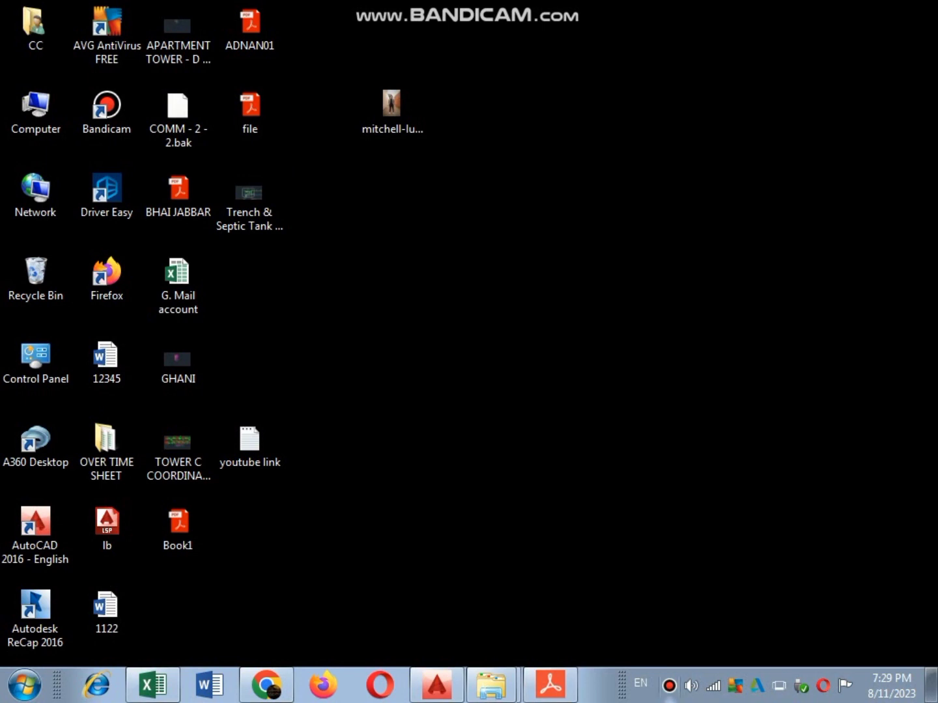
Step: Restore Bandicam's main window from the system tray icon
{"action": "left_click", "coordinate": [669, 685]}
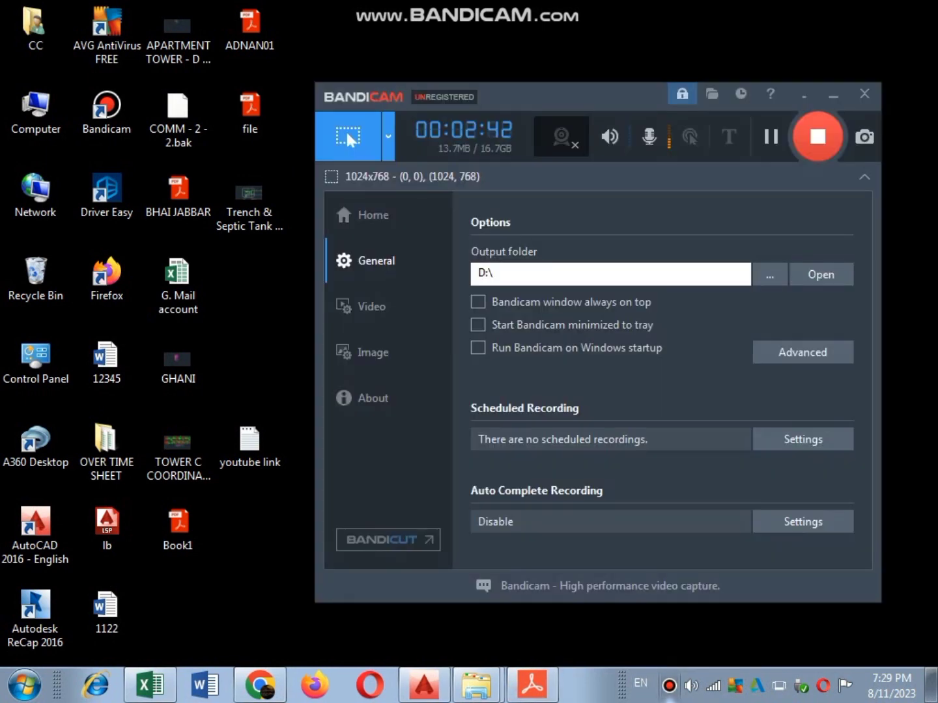